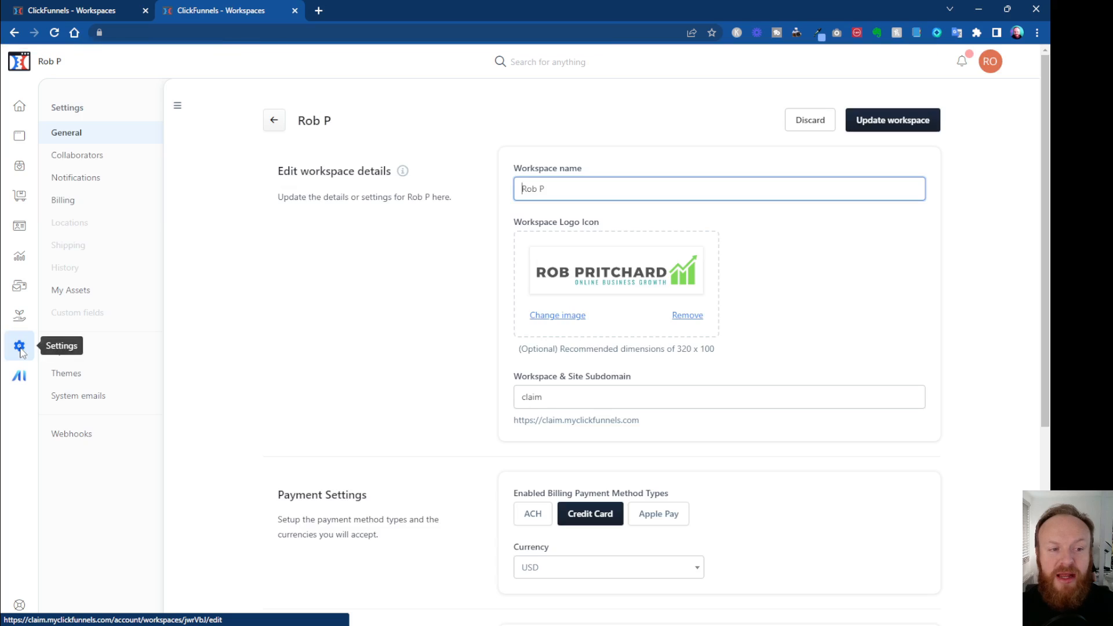
- View the team settings linked from the workspace's general settings and return to the workspace
{"action": "scroll", "coordinate": [556, 499], "scroll_direction": "down", "scroll_amount": 3}
{"action": "scroll", "coordinate": [555, 500], "scroll_direction": "down", "scroll_amount": 2}
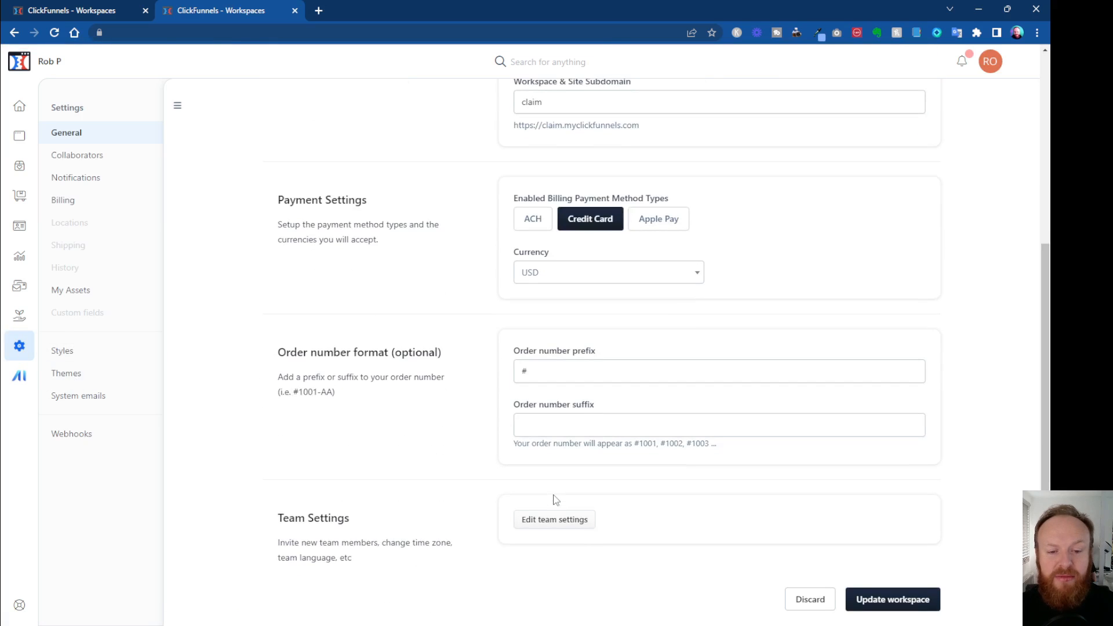
{"action": "left_click", "coordinate": [549, 524]}
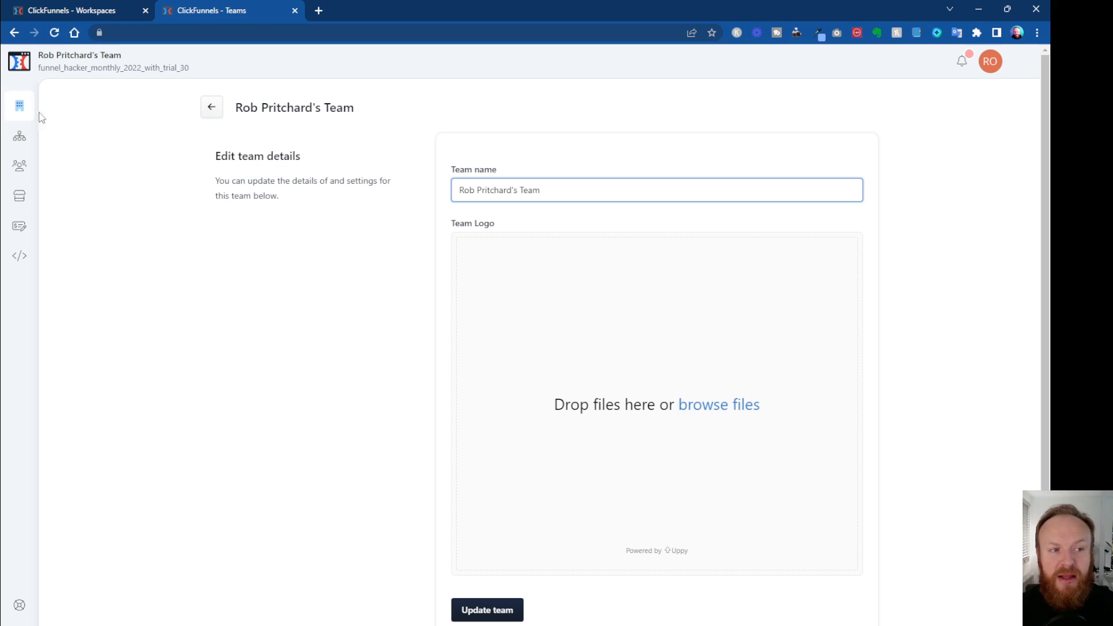
{"action": "left_click", "coordinate": [14, 33]}
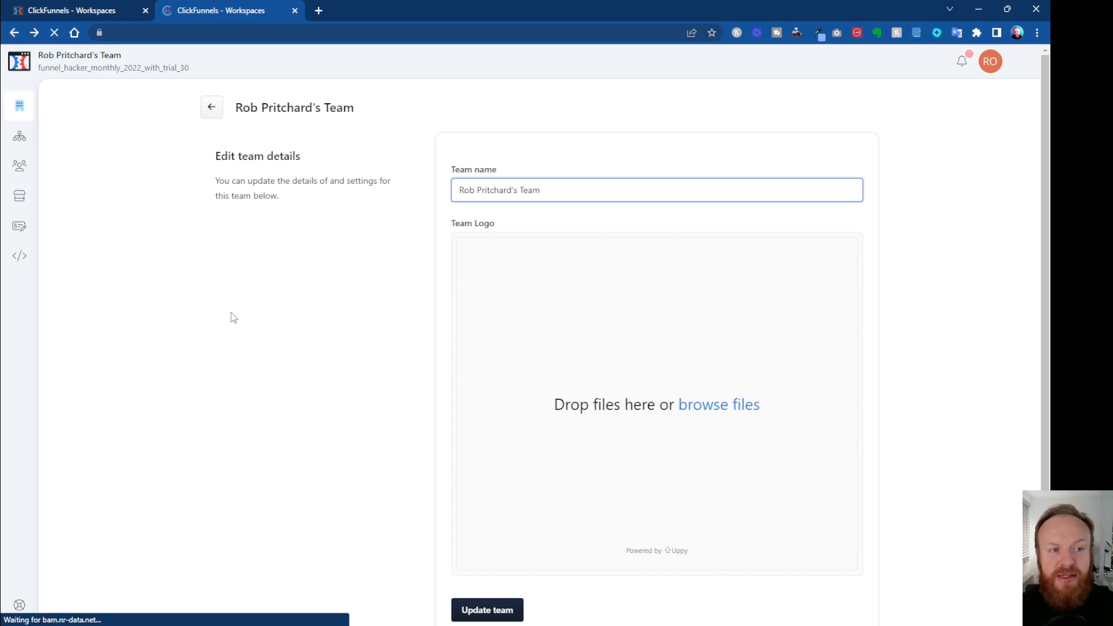
- Open the team settings from the workspace switcher and go to the team's list of workspaces
{"action": "left_click", "coordinate": [87, 64]}
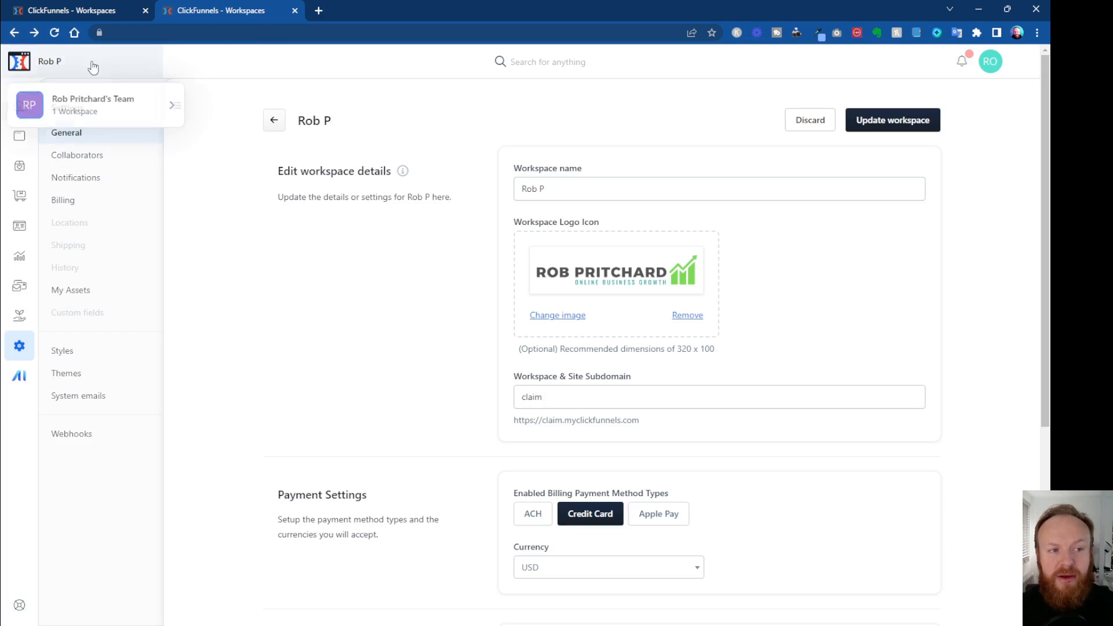
{"action": "left_click", "coordinate": [172, 105]}
{"action": "left_click", "coordinate": [251, 150]}
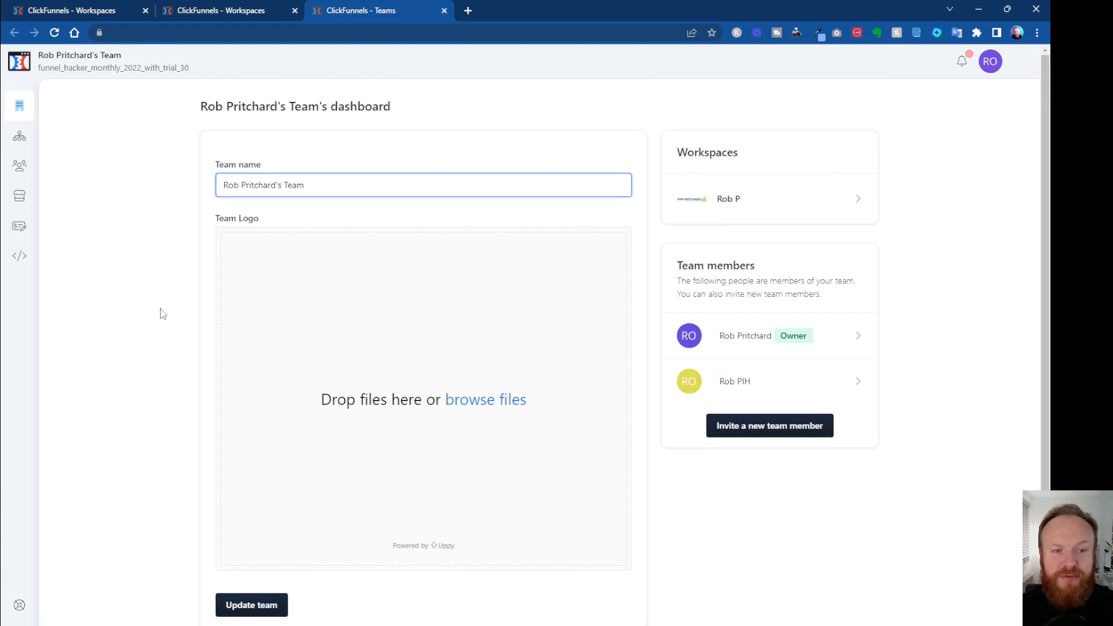
{"action": "left_click", "coordinate": [23, 142]}
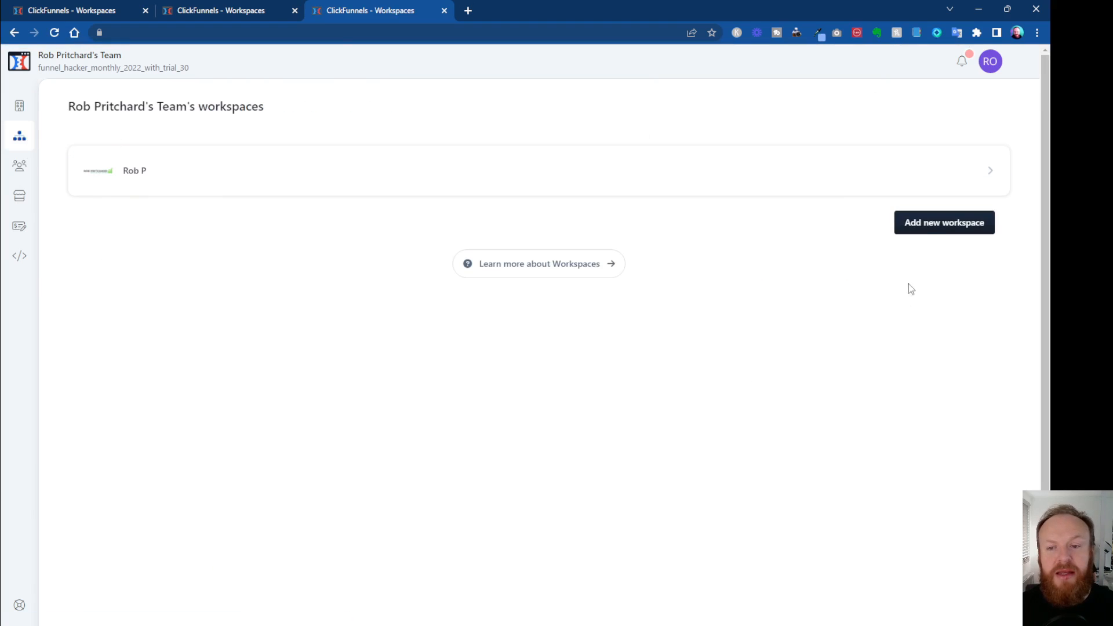
- Create a new team workspace named "Funnel Hacker" with the subdomain "funnelhacker"
{"action": "left_click", "coordinate": [948, 229]}
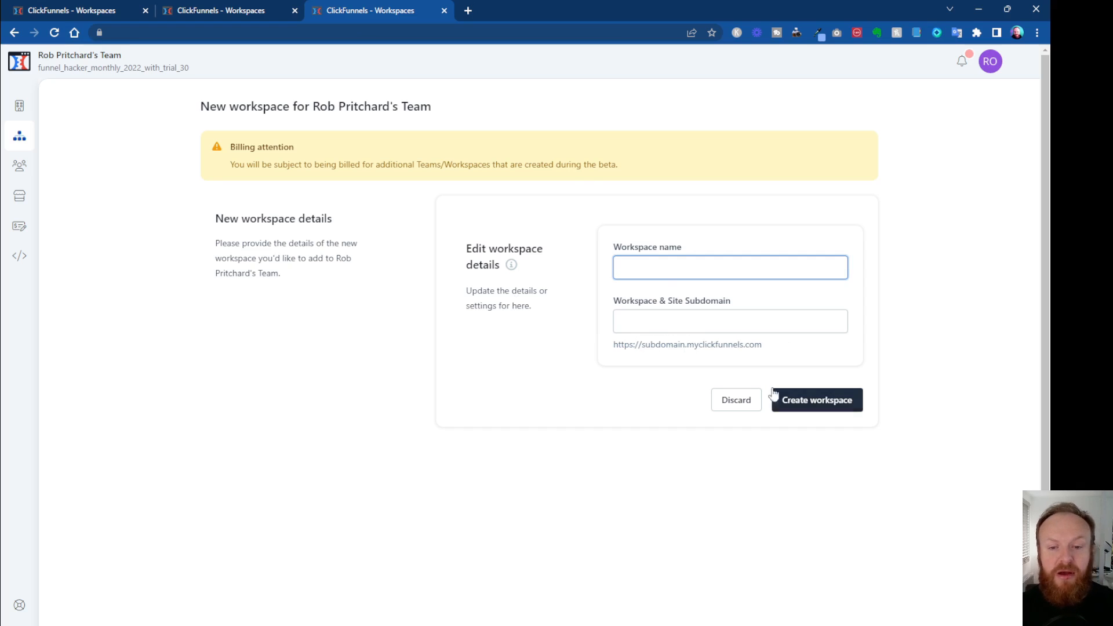
{"action": "type", "text": "Funnel Hacker"}
{"action": "key", "text": "Tab"}
{"action": "type", "text": "funnelhacker"}
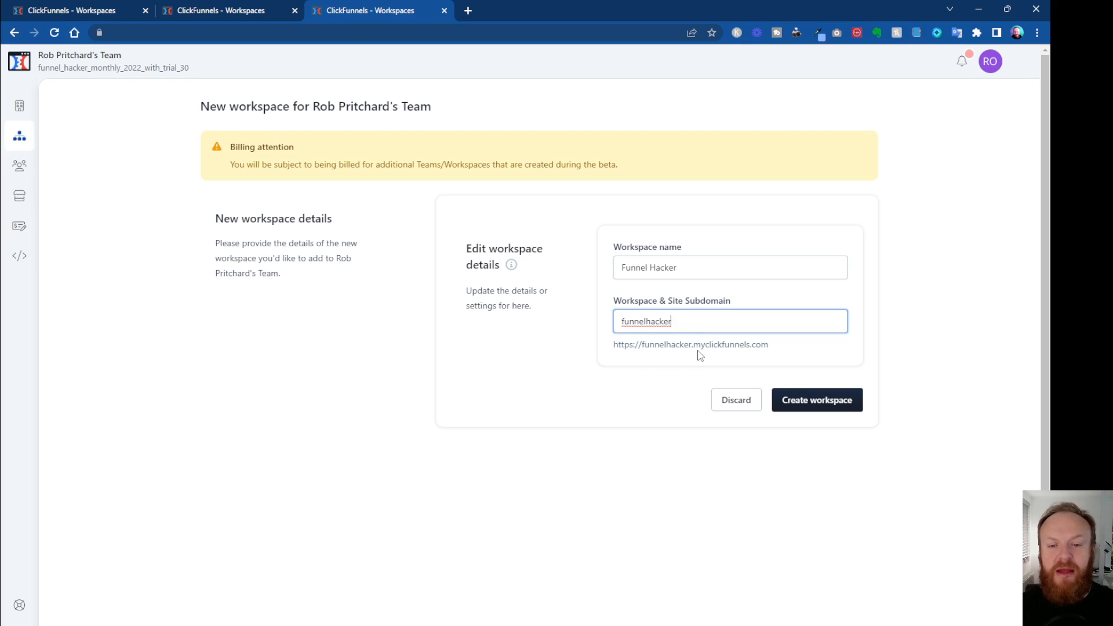
{"action": "left_click", "coordinate": [817, 403]}
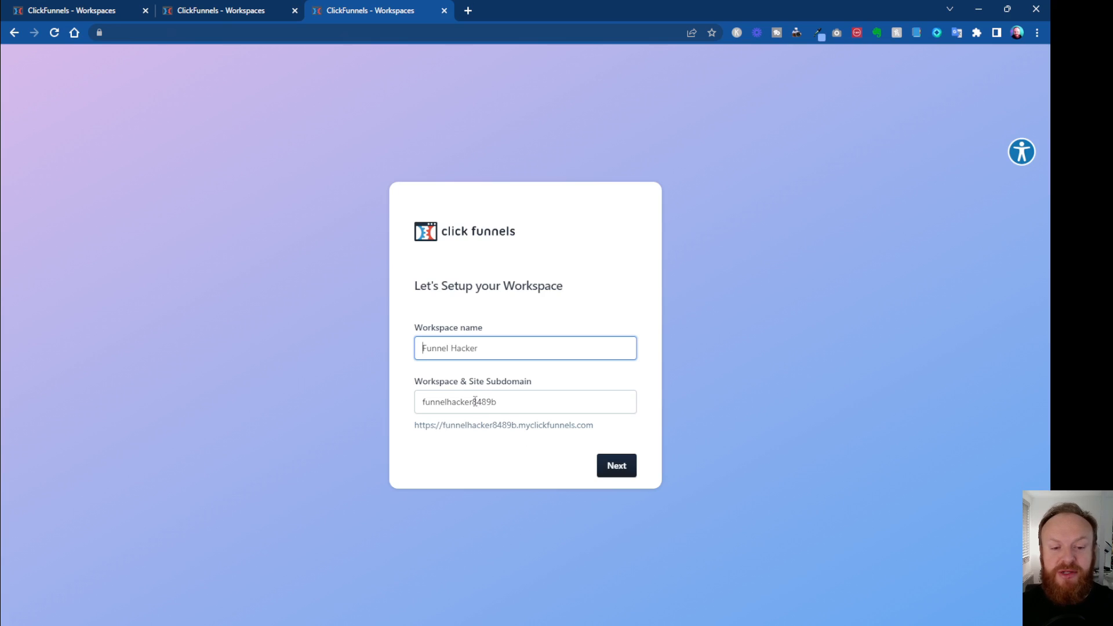
- Change the workspace and site subdomain to "funnel-hacker" and continue the workspace setup
{"action": "left_click_drag", "start_coordinate": [475, 401], "coordinate": [488, 402]}
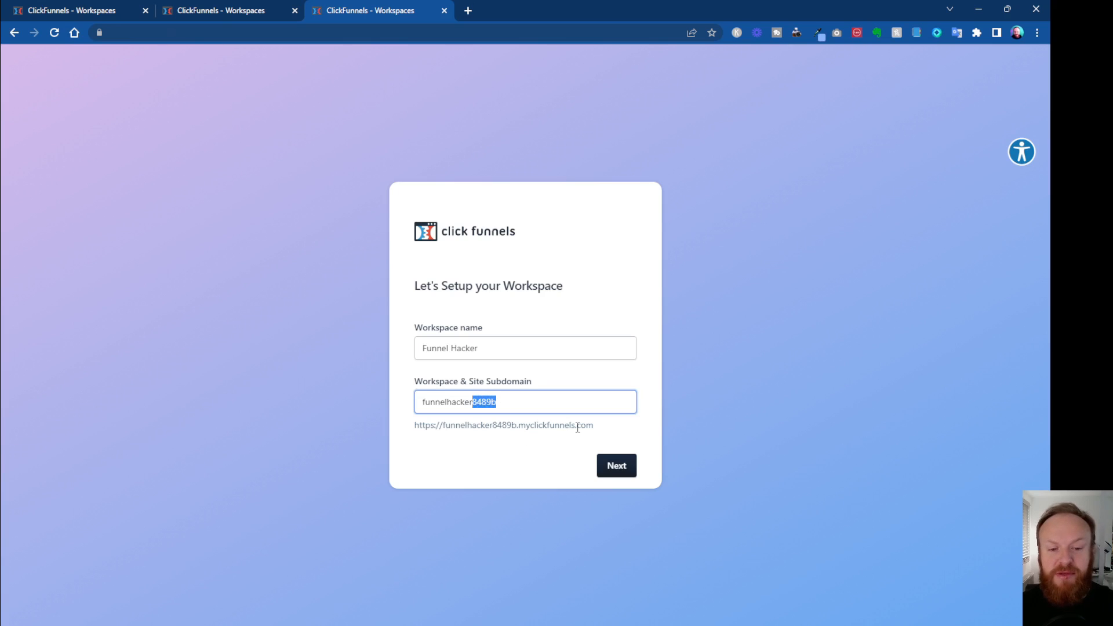
{"action": "key", "text": "BackSpace"}
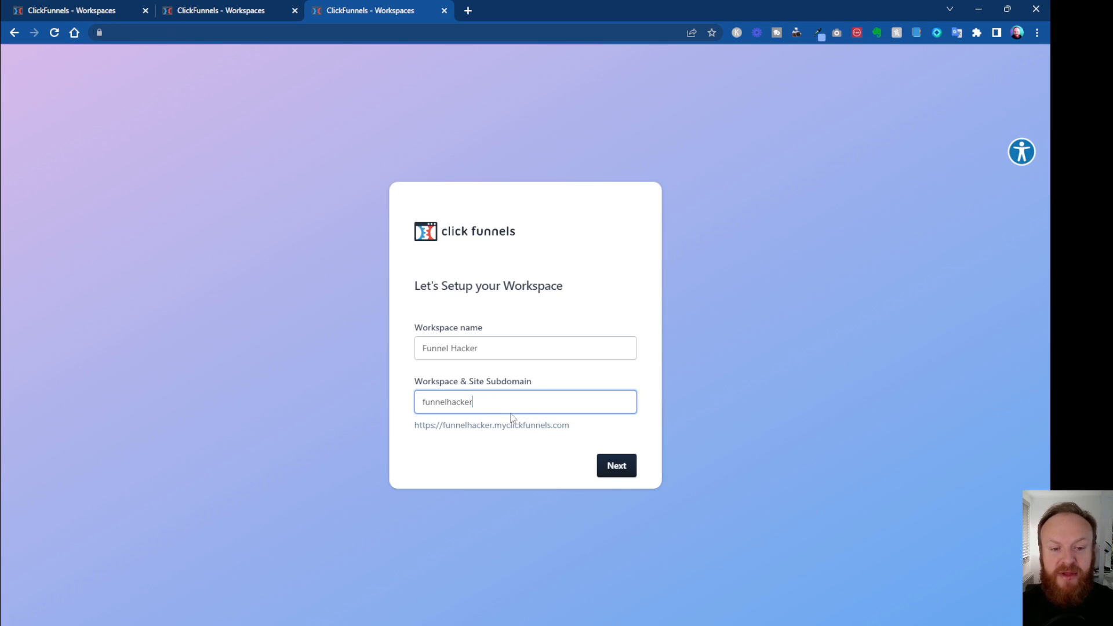
{"action": "left_click", "coordinate": [450, 402]}
{"action": "type", "text": "-"}
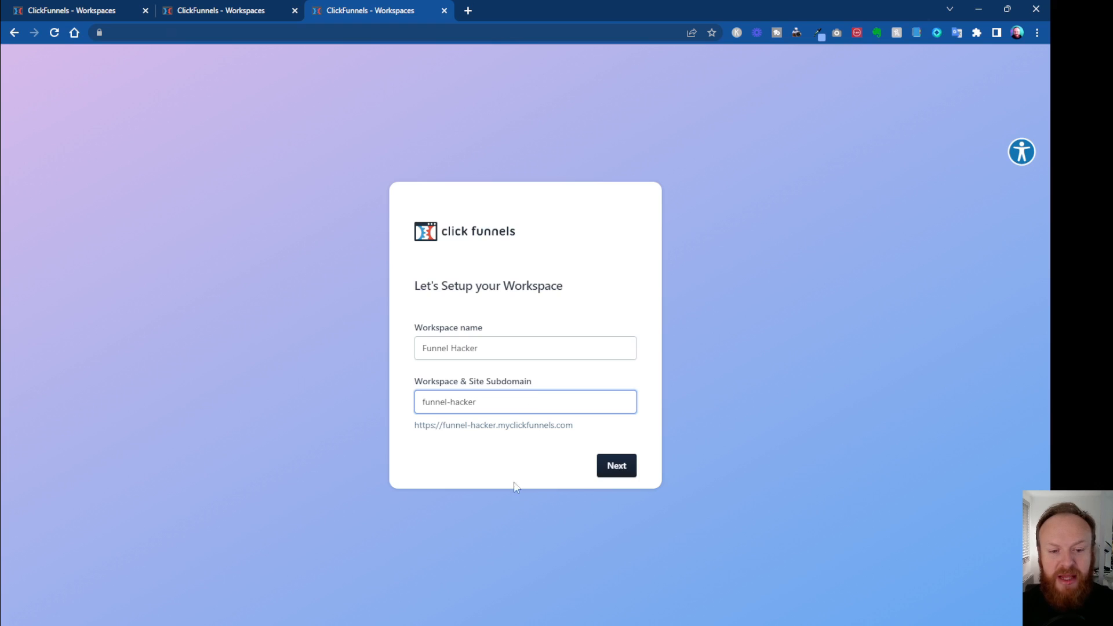
{"action": "left_click", "coordinate": [618, 471]}
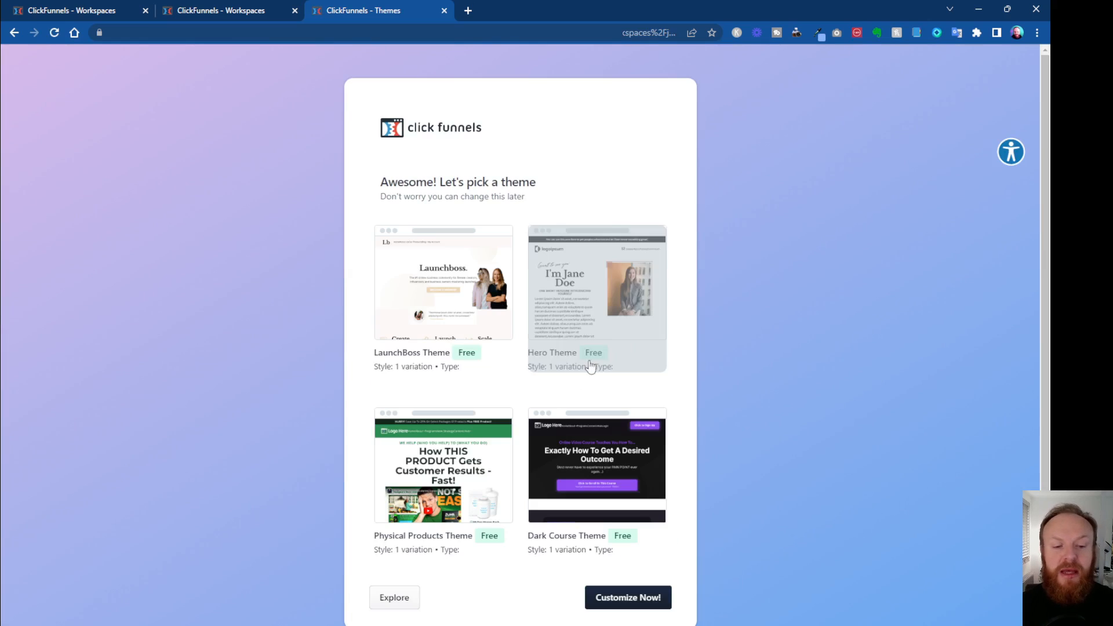
- Choose the LaunchBoss Theme for the new workspace's site and proceed to customizing it
{"action": "scroll", "coordinate": [568, 452], "scroll_direction": "down", "scroll_amount": 1}
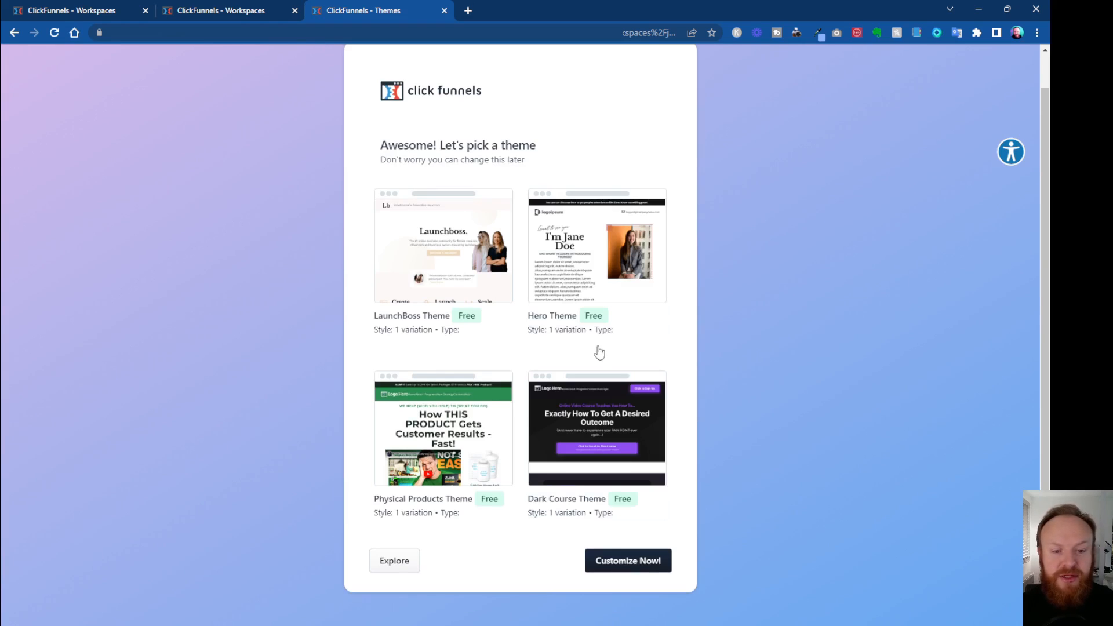
{"action": "left_click", "coordinate": [448, 262]}
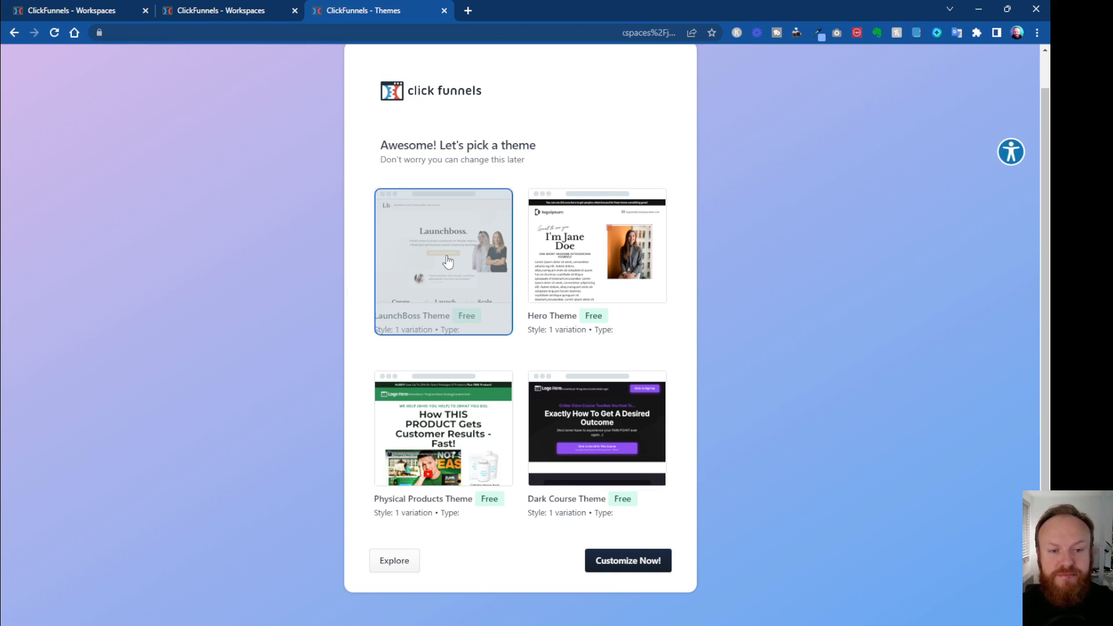
{"action": "left_click", "coordinate": [641, 562]}
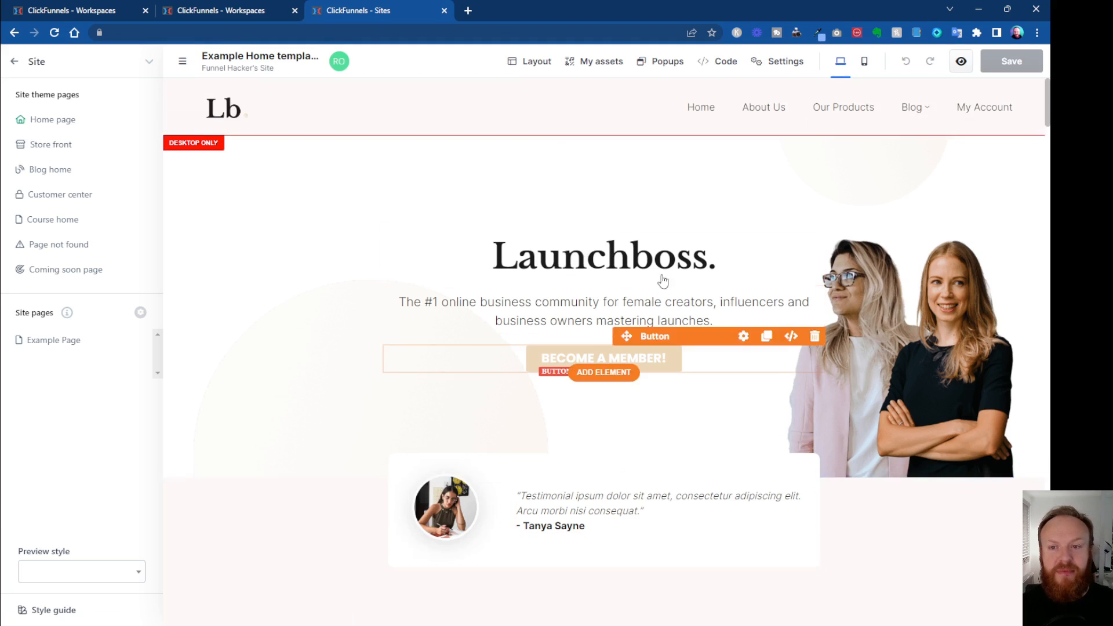
- Replace the word "Launchboss" in the home page's main heading with "Funnel Hacker" and save the page
{"action": "left_click", "coordinate": [569, 267]}
{"action": "double_click", "coordinate": [571, 266]}
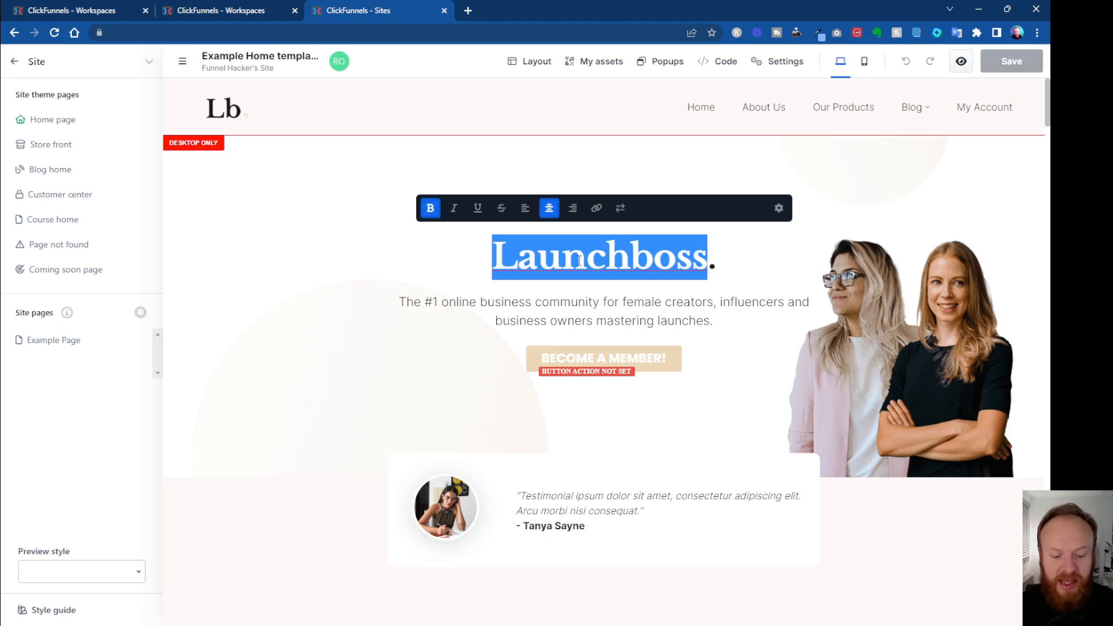
{"action": "type", "text": "Funnel"}
{"action": "type", "text": " Hacker."}
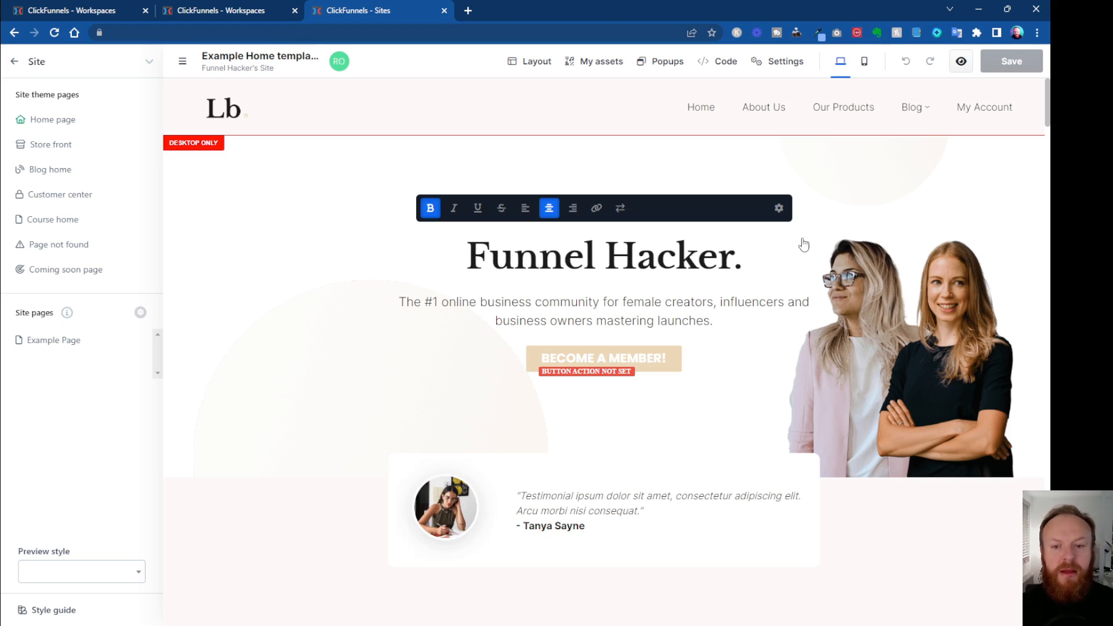
{"action": "left_click", "coordinate": [764, 325]}
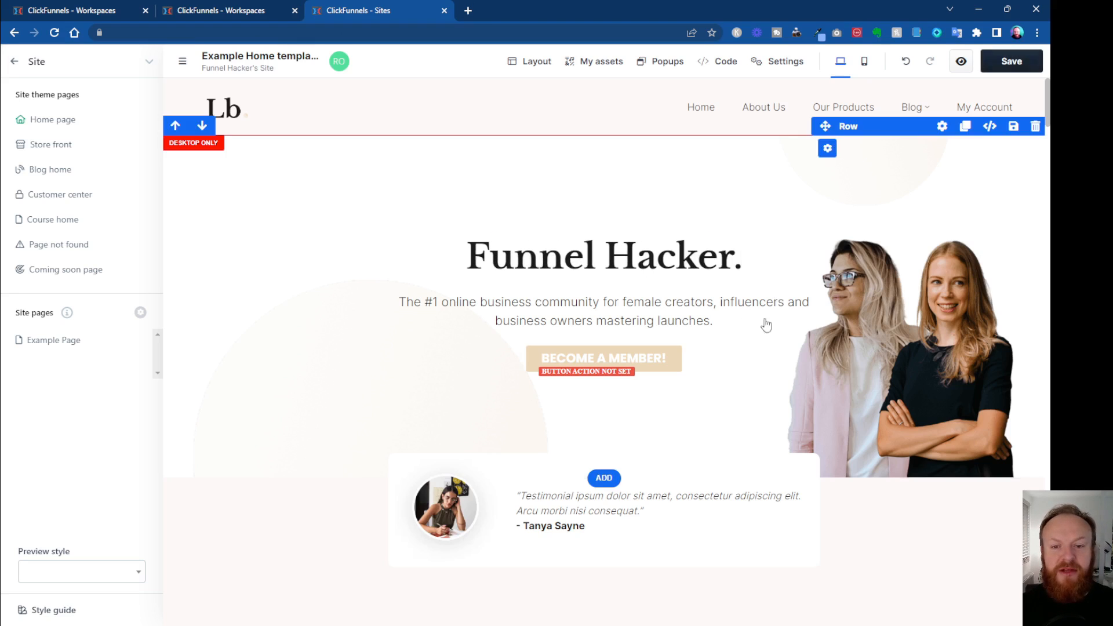
{"action": "left_click", "coordinate": [1000, 68]}
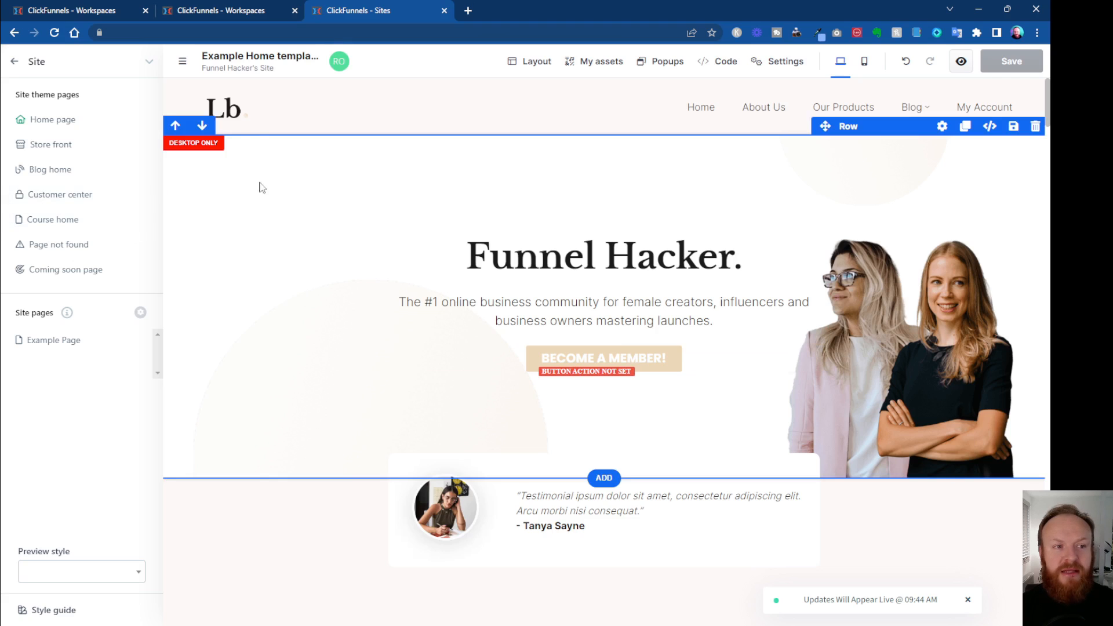
- Leave the page editor for the site overview and show the team's workspaces in the workspace switcher
{"action": "left_click", "coordinate": [14, 62]}
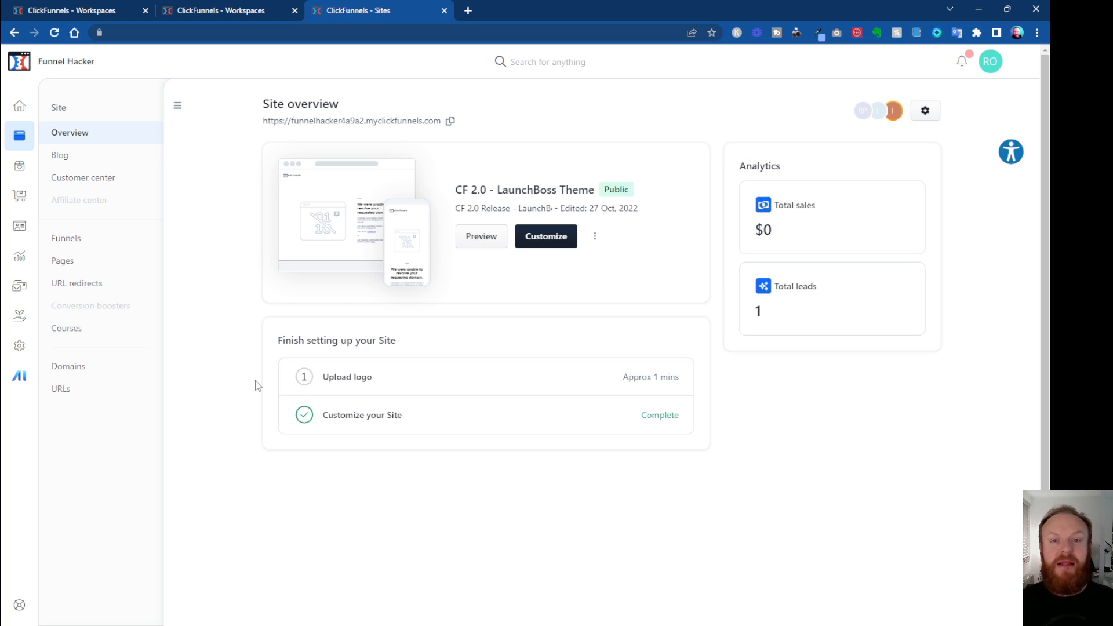
{"action": "left_click", "coordinate": [51, 66]}
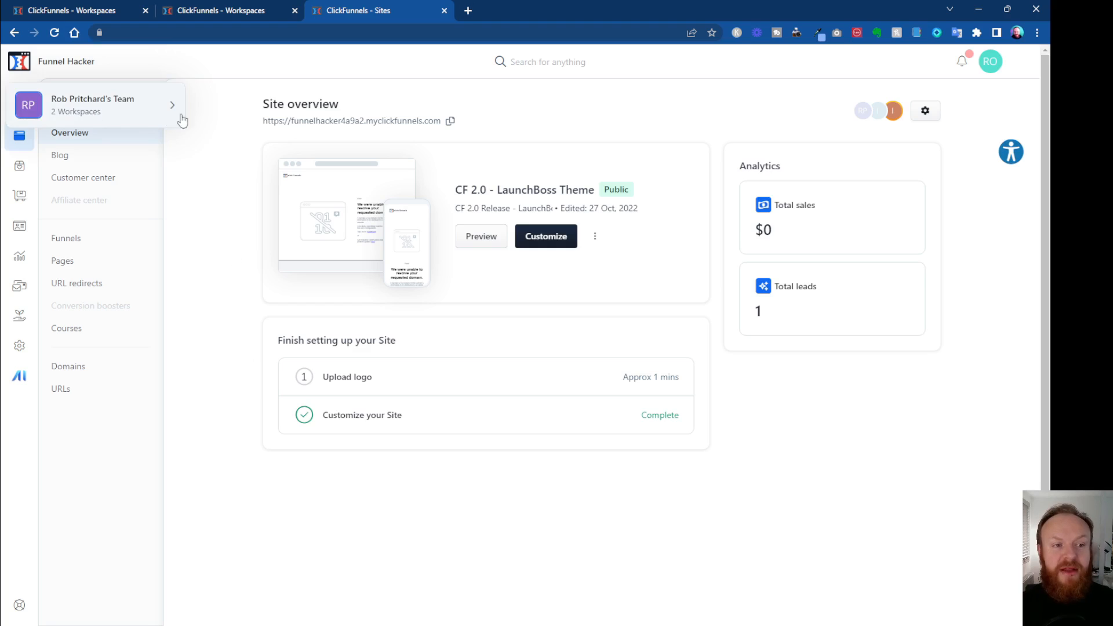
{"action": "left_click", "coordinate": [175, 109]}
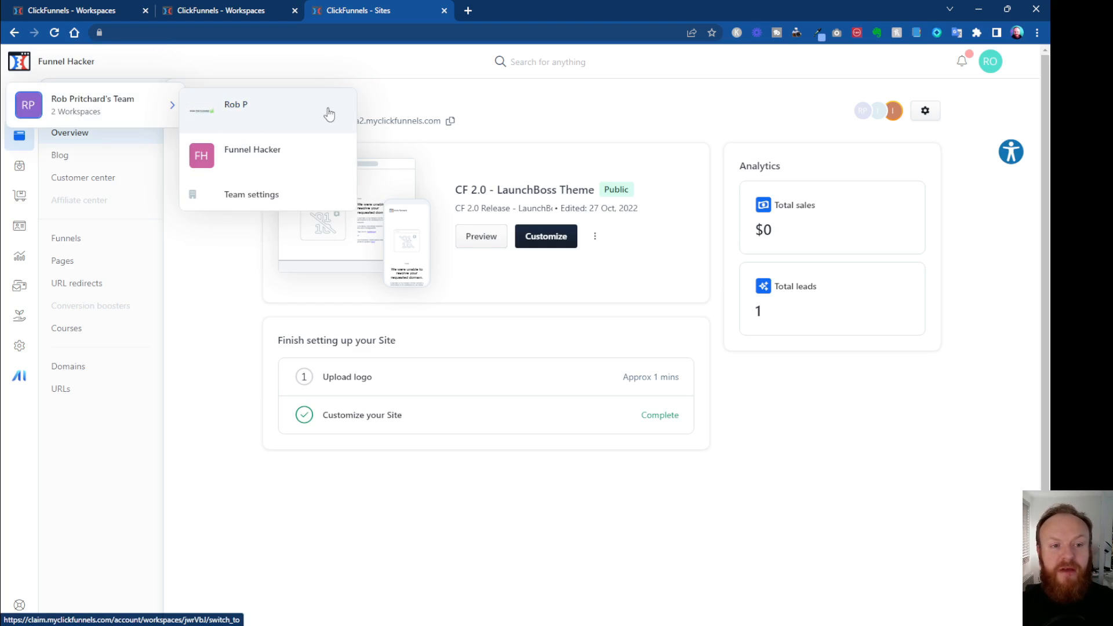